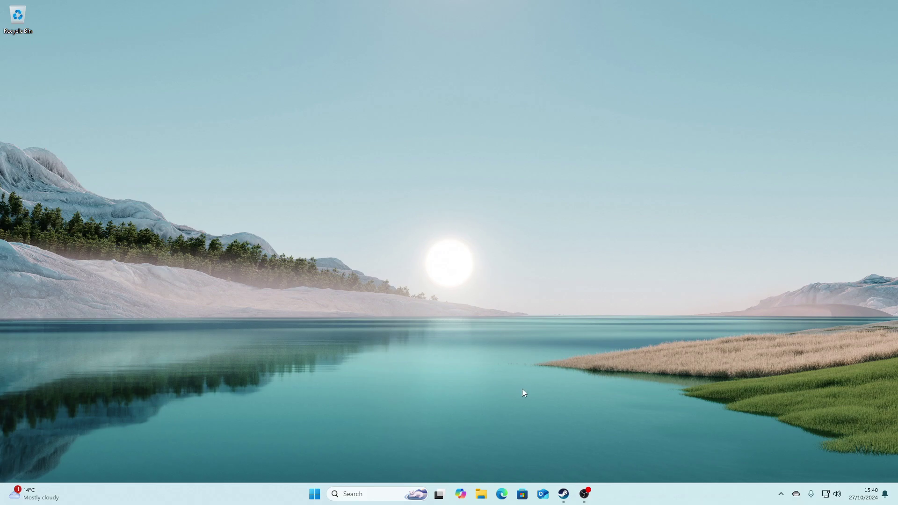
From the Grand Theft Auto V Steam library page, use Manage > Browse local files to open its install folder
click(563, 494)
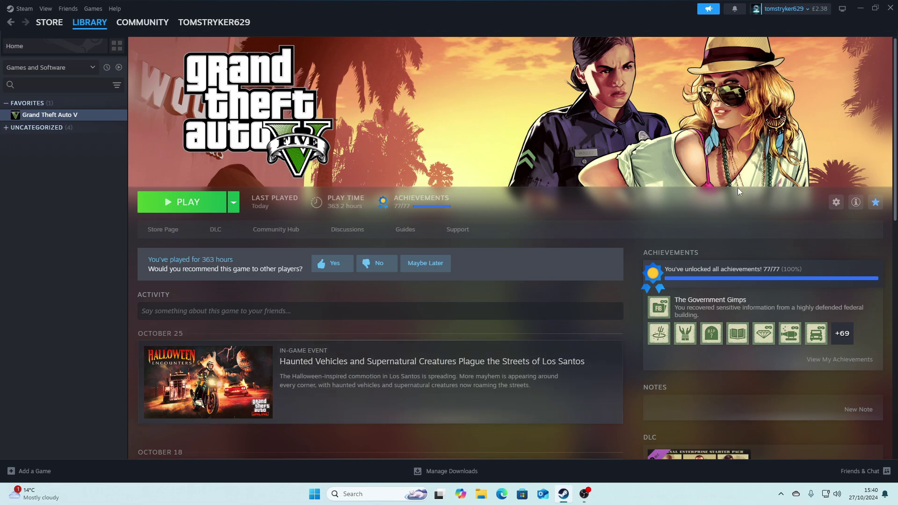
click(837, 202)
mouse_move(791, 251)
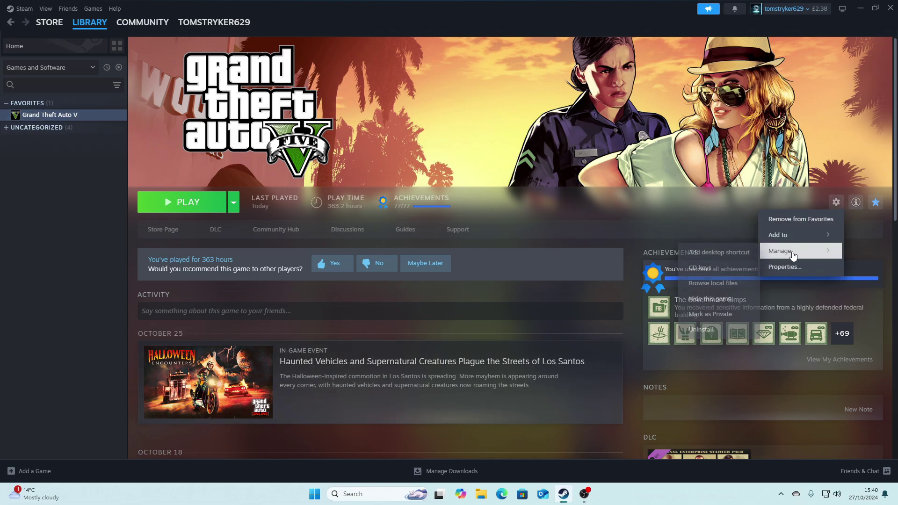
click(715, 282)
Minimize Steam, maximize the Explorer window, and go up to the steamapps 'common' folder
click(860, 8)
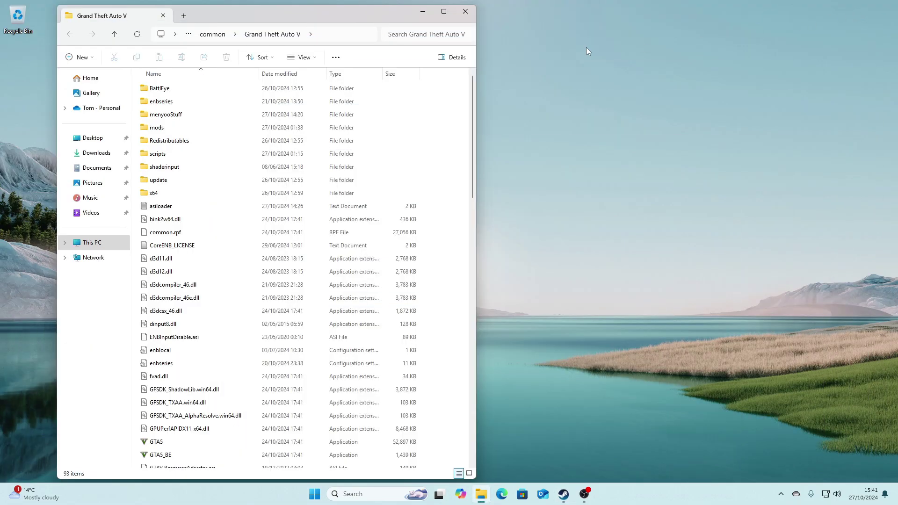
click(444, 18)
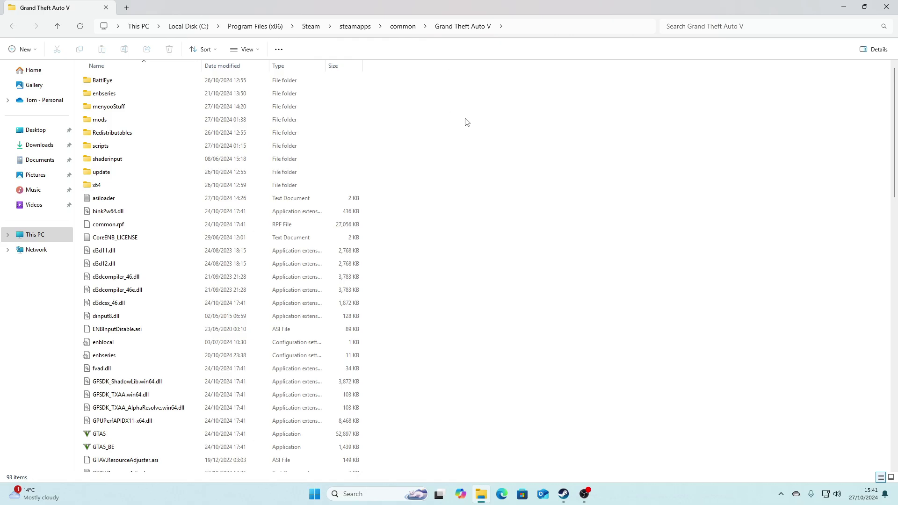
scroll(467, 161, down, 3)
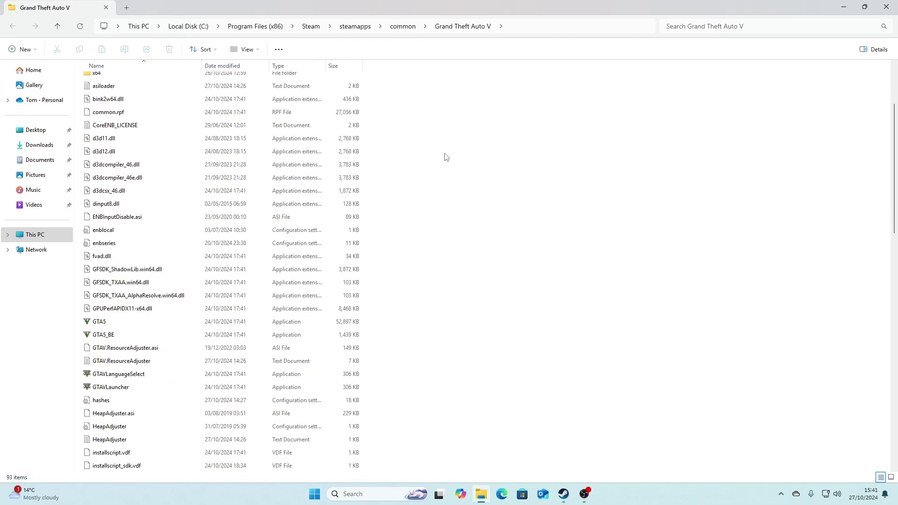
scroll(446, 154, up, 3)
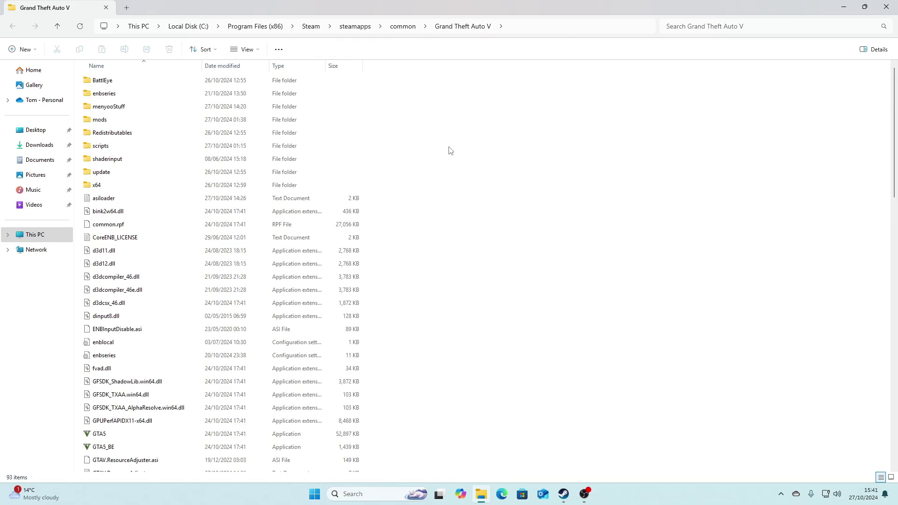
click(403, 26)
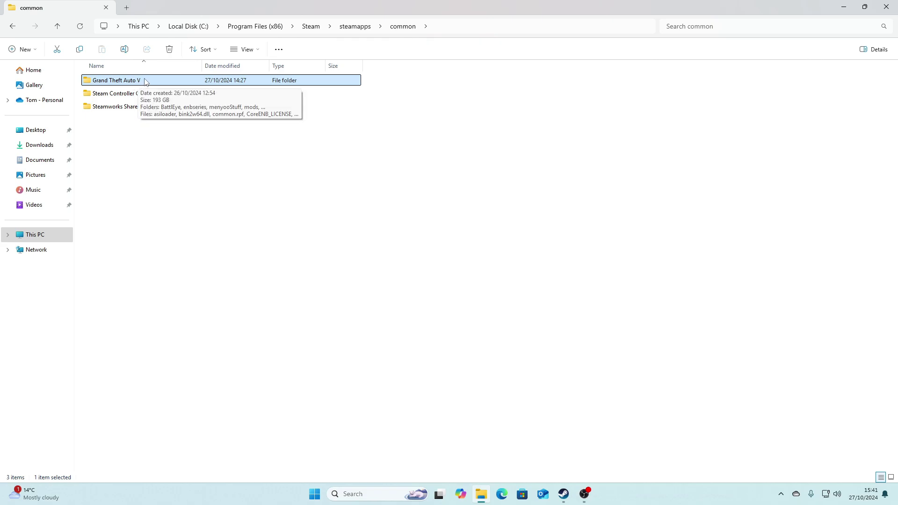
Copy the Grand Theft Auto V folder and paste it into common as 'Grand Theft Auto V - Copy'
right_click(145, 83)
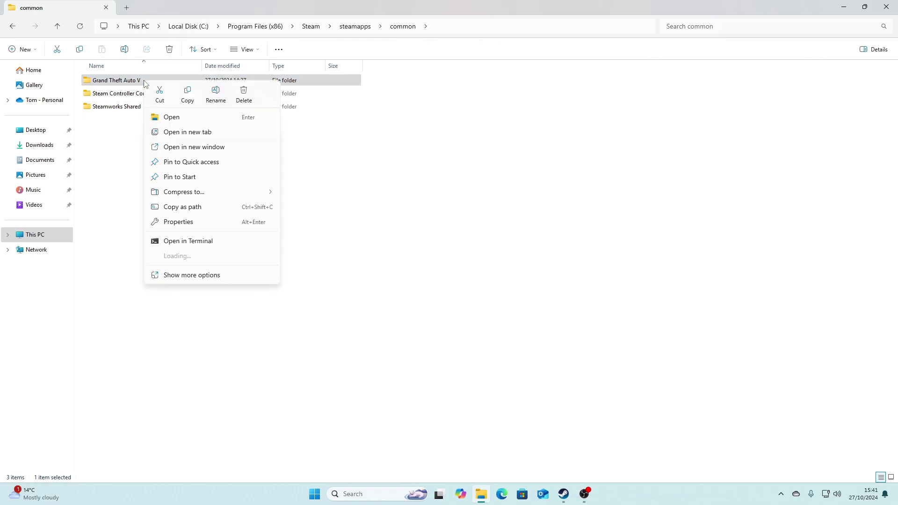
click(192, 276)
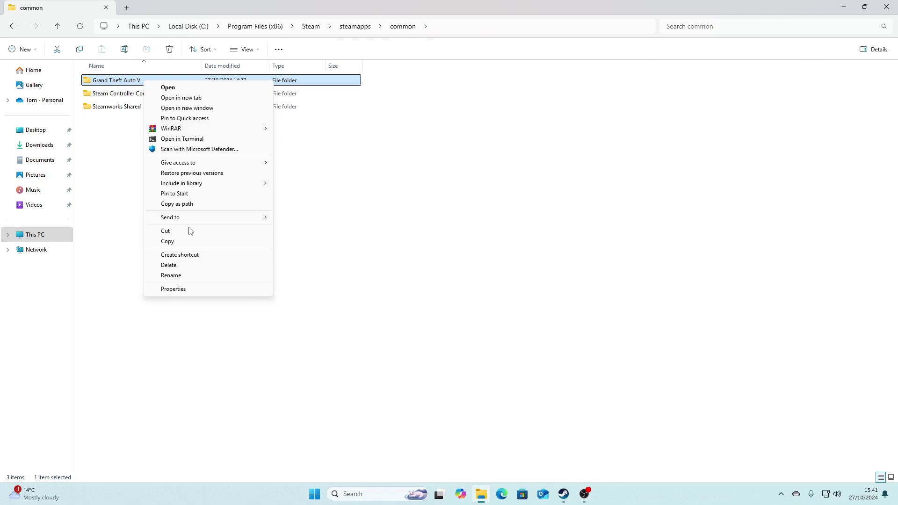
click(175, 242)
click(164, 201)
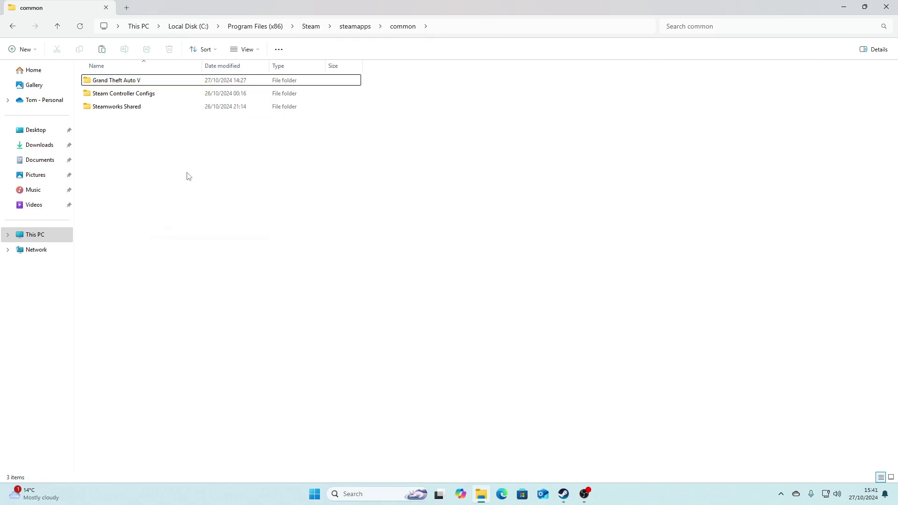
right_click(144, 162)
click(197, 296)
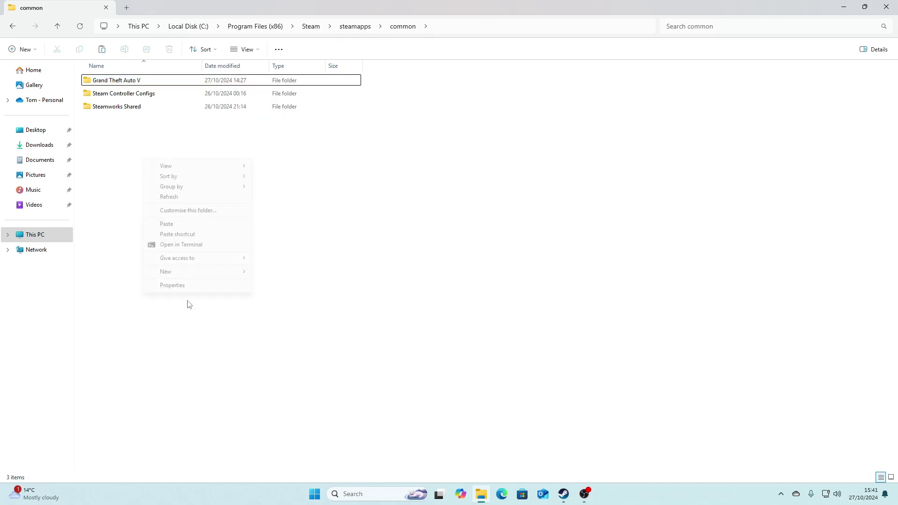
click(171, 225)
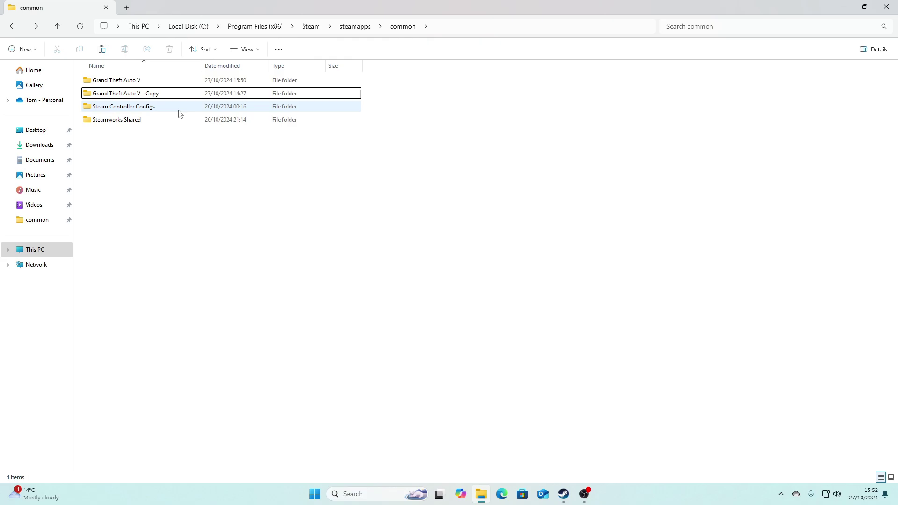
Compare Grand Theft Auto V with Grand Theft Auto V - Copy, confirming both are 193 GB
click(98, 95)
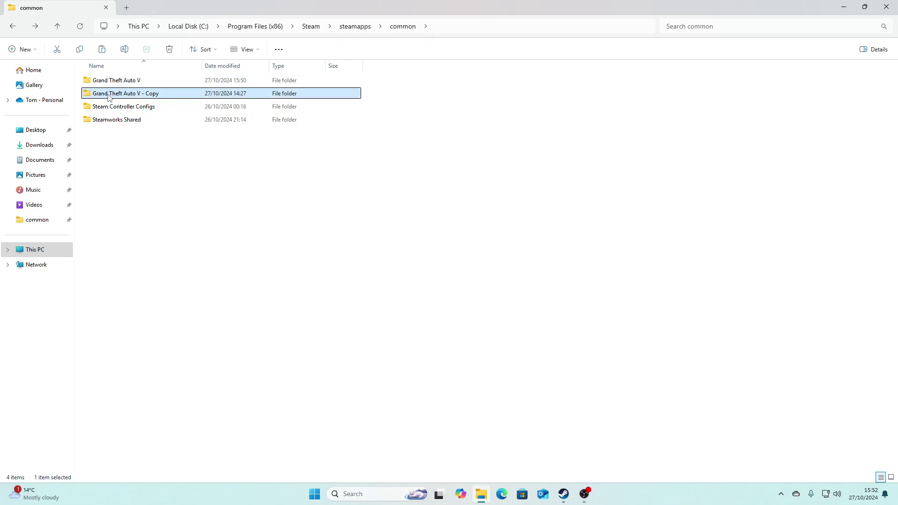
mouse_move(100, 99)
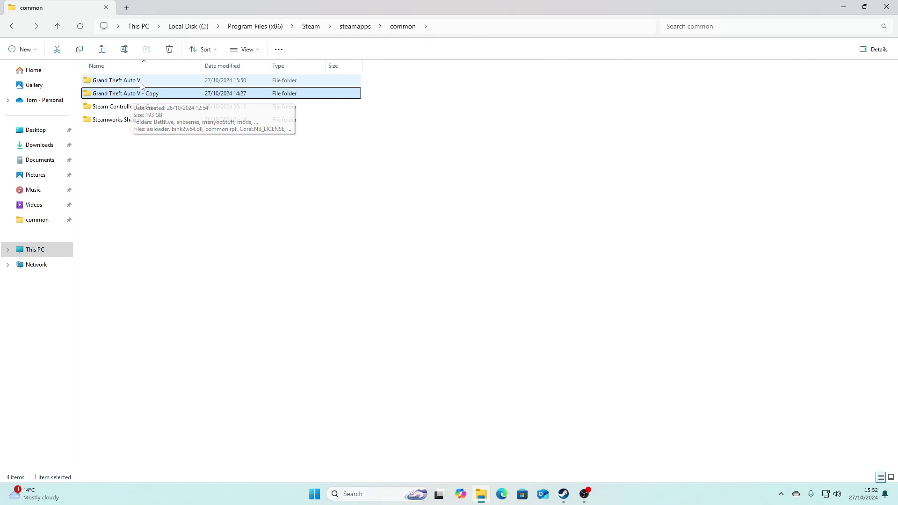
click(119, 81)
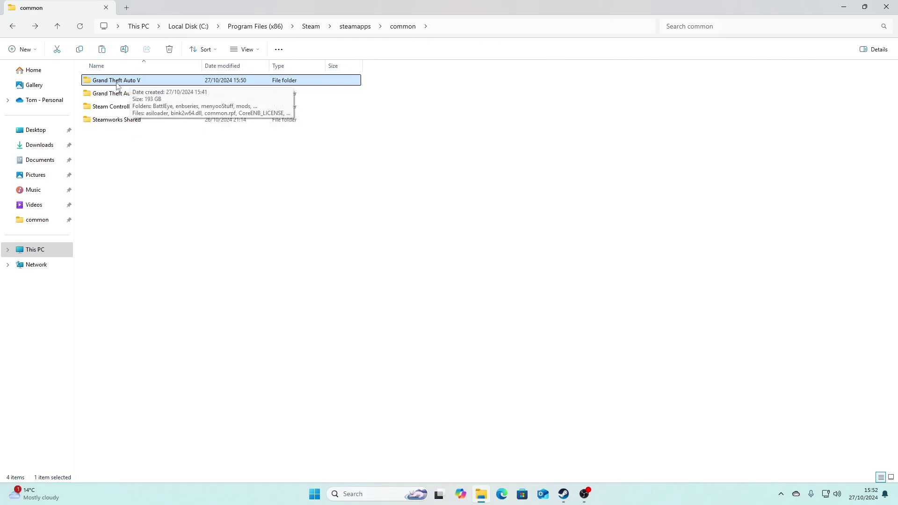
click(138, 94)
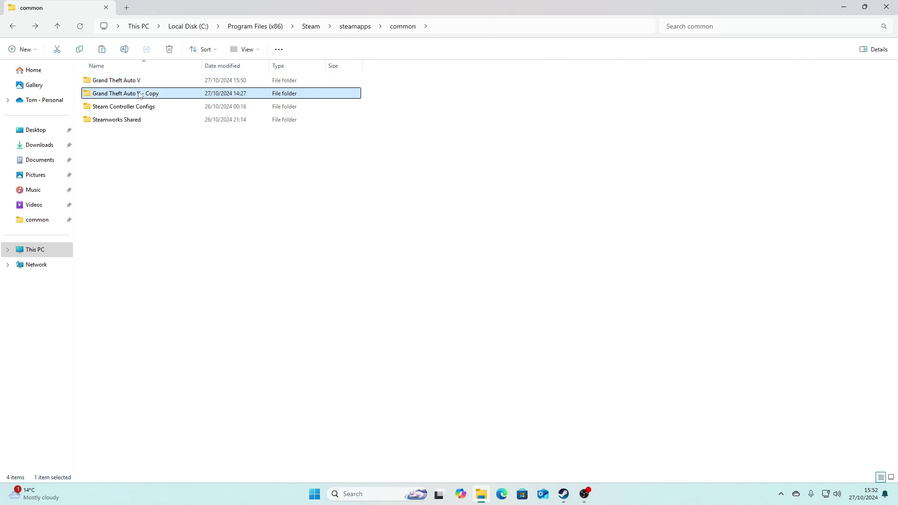
click(124, 81)
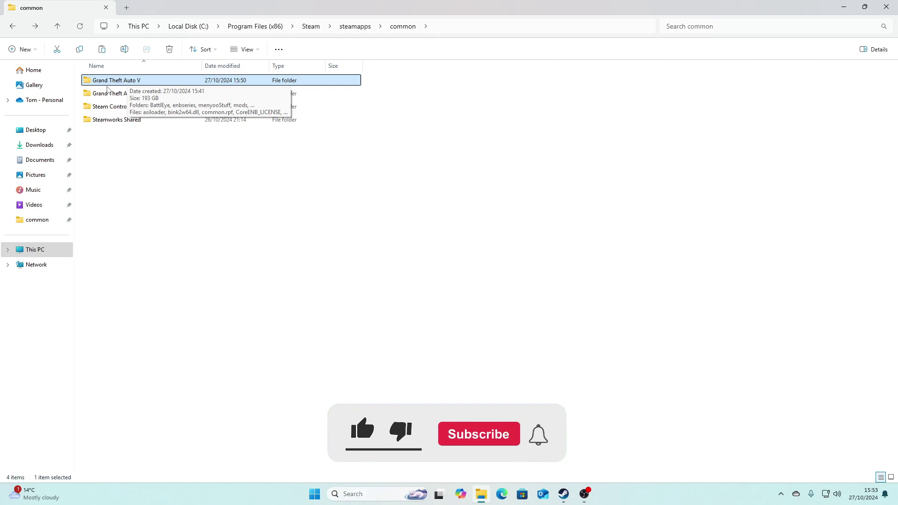
click(145, 95)
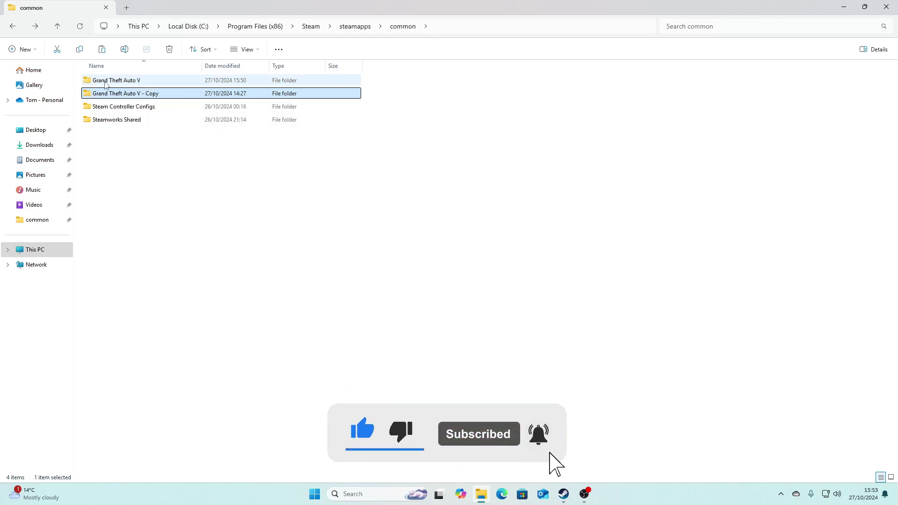
click(156, 140)
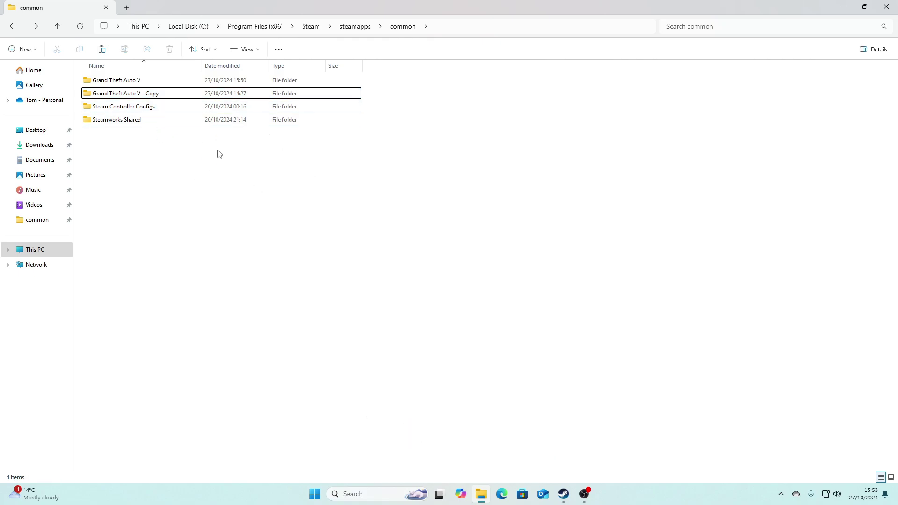
click(120, 93)
click(154, 140)
click(80, 26)
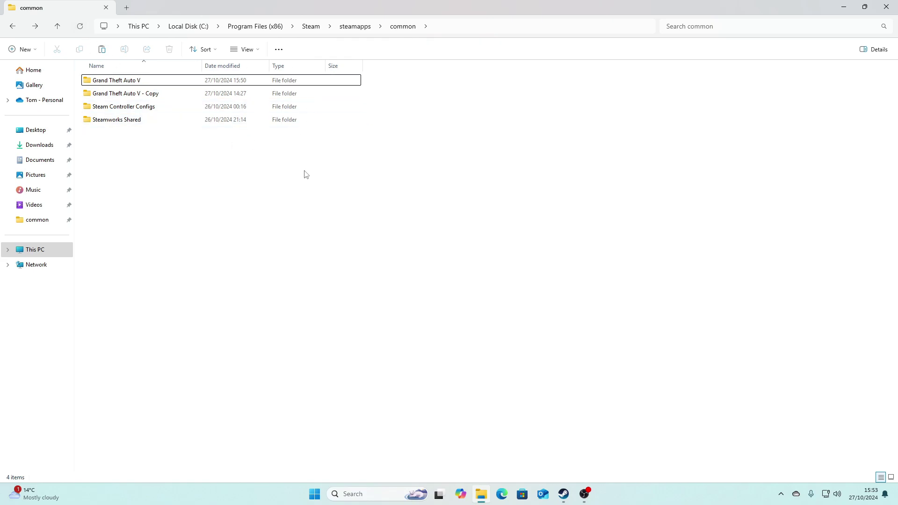
Navigate This PC > Local Disk (C:) > Program Files > Epic Games > GTAV
click(39, 251)
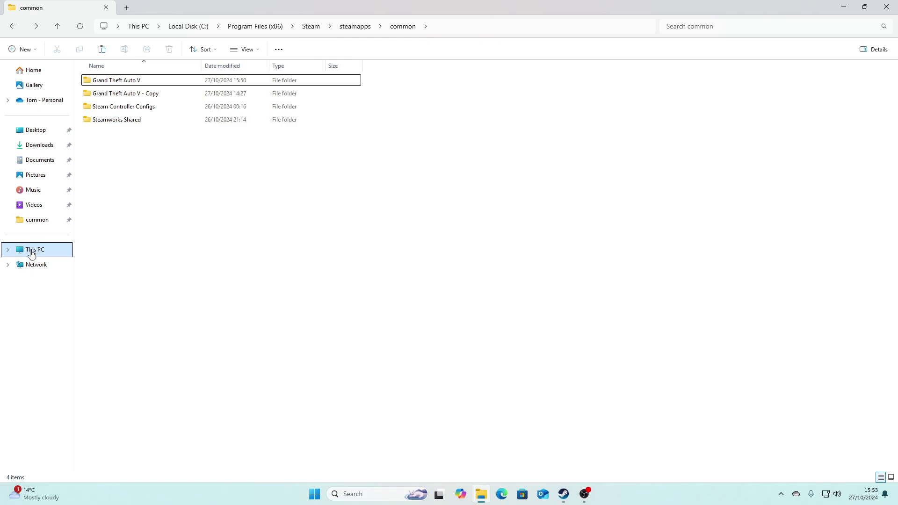
double_click(132, 95)
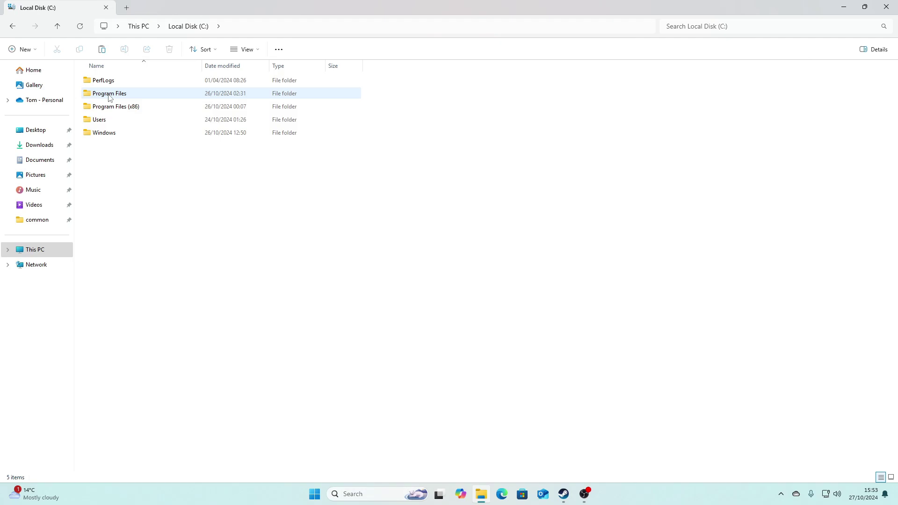
double_click(109, 95)
double_click(114, 133)
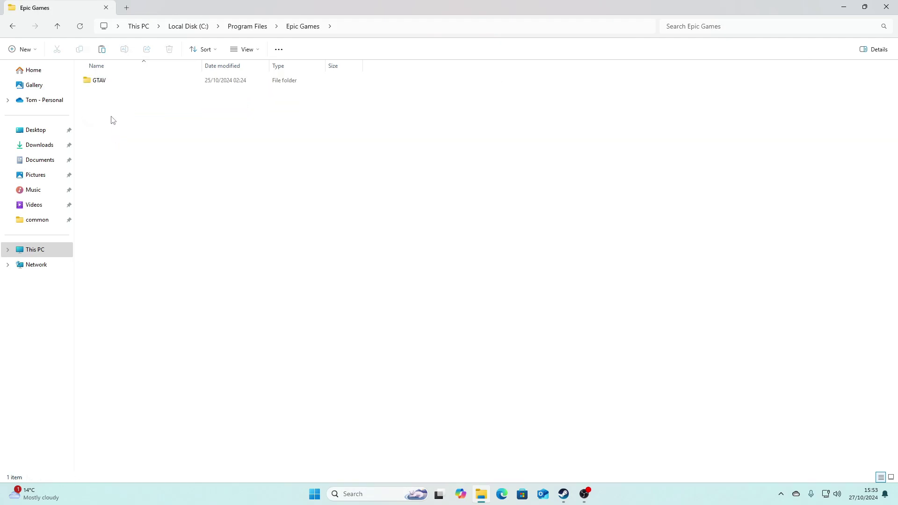
double_click(101, 84)
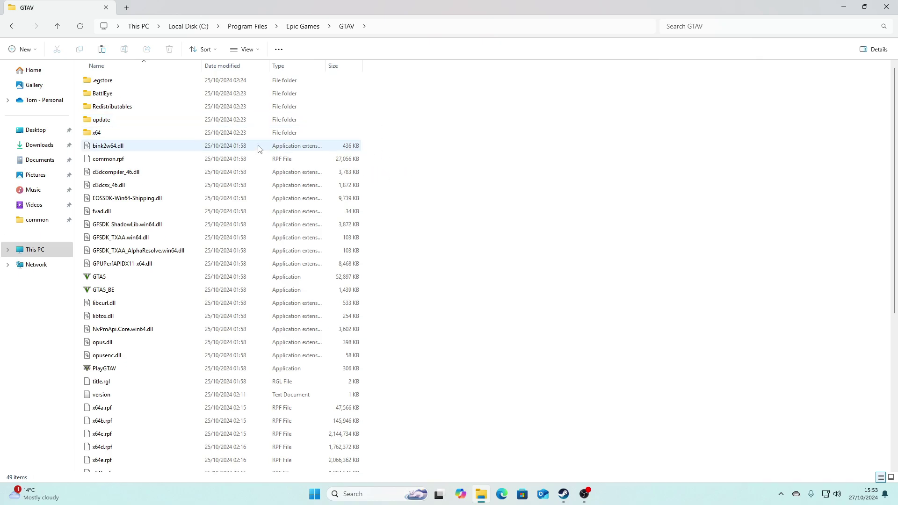
In Epic Games, copy the GTAV folder and paste it alongside, approving the administrator prompt
click(306, 27)
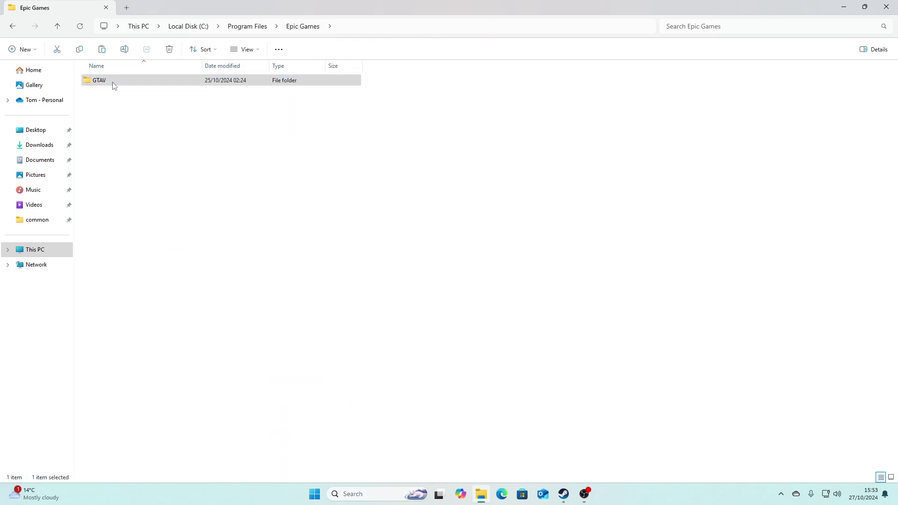
right_click(113, 86)
click(148, 280)
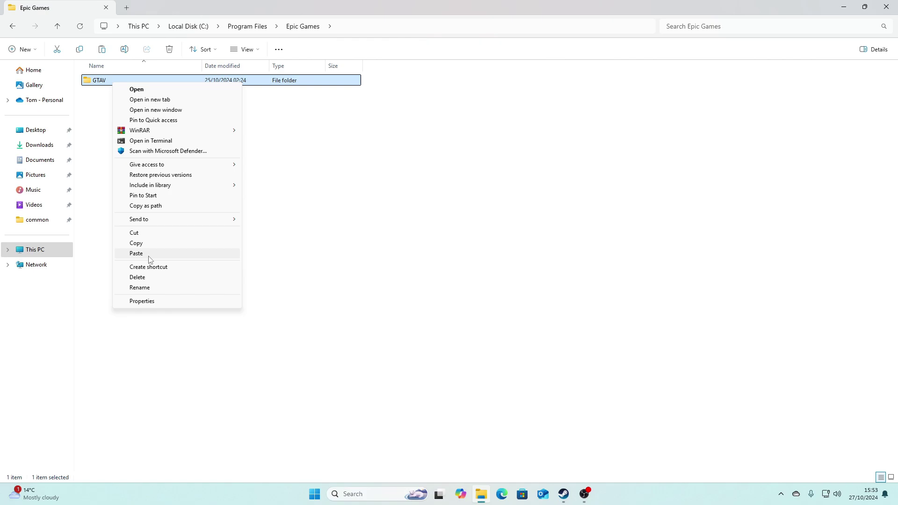
click(151, 243)
click(127, 176)
right_click(112, 133)
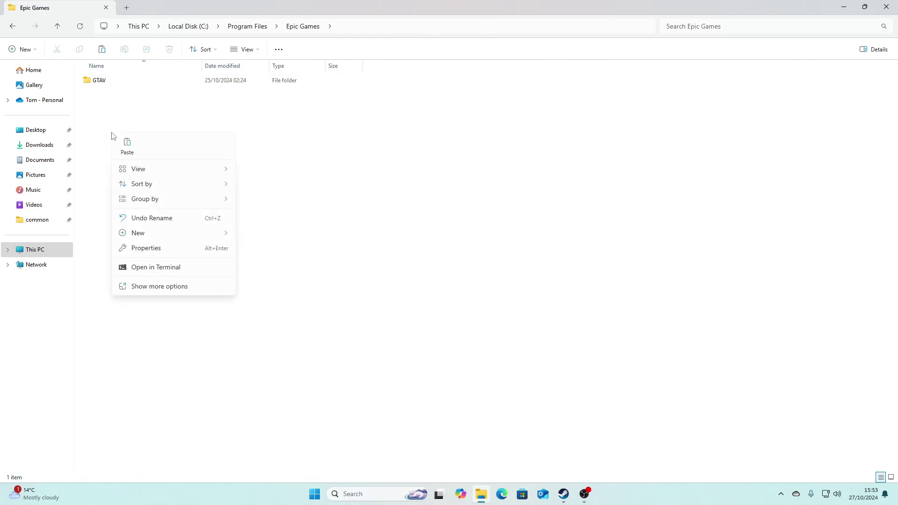
click(145, 283)
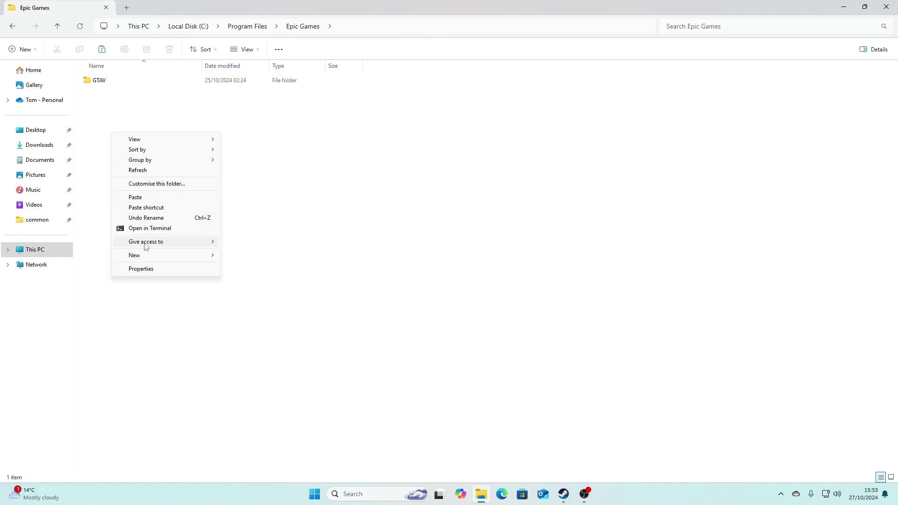
click(138, 197)
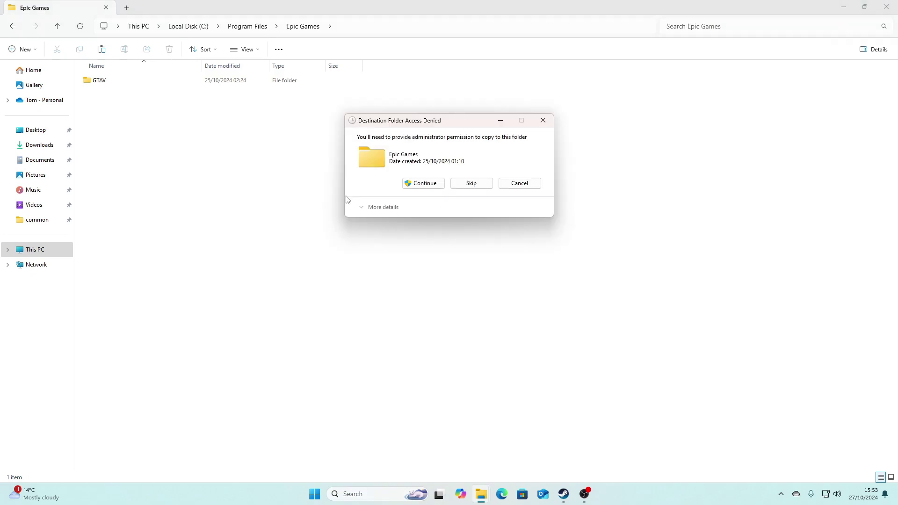
click(425, 184)
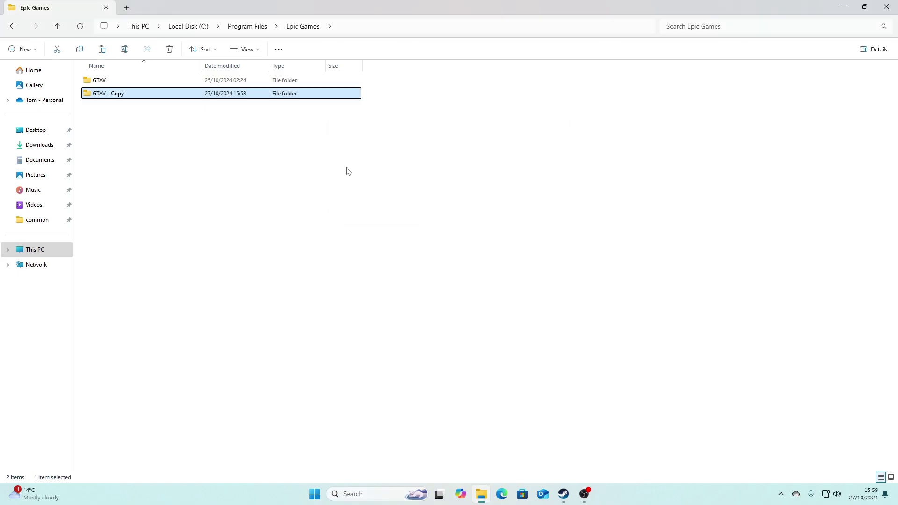
Compare GTAV with the new GTAV - Copy folder, dated 27/10/2024 15:58
click(295, 175)
click(99, 93)
click(248, 139)
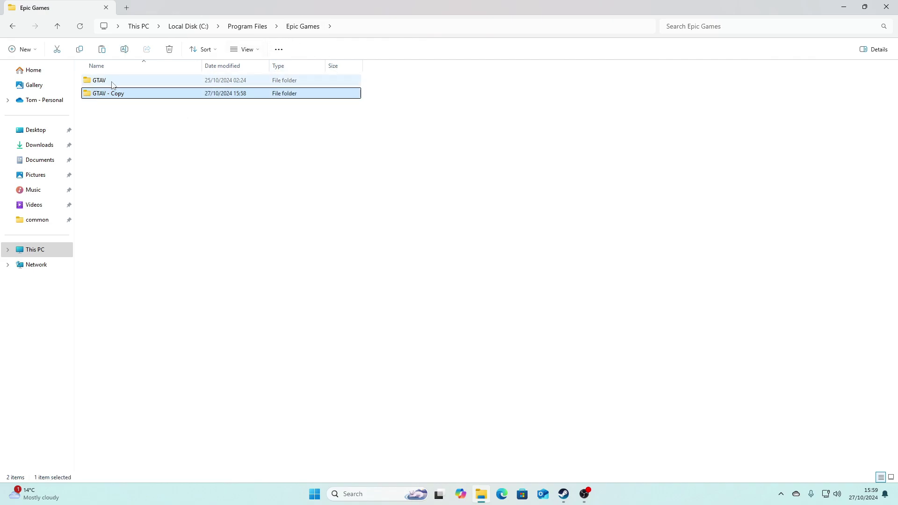
click(133, 97)
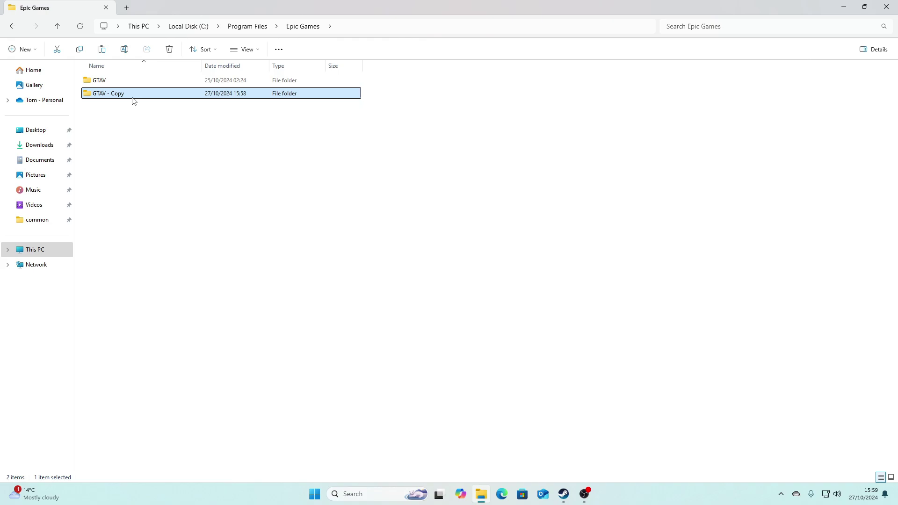
click(113, 82)
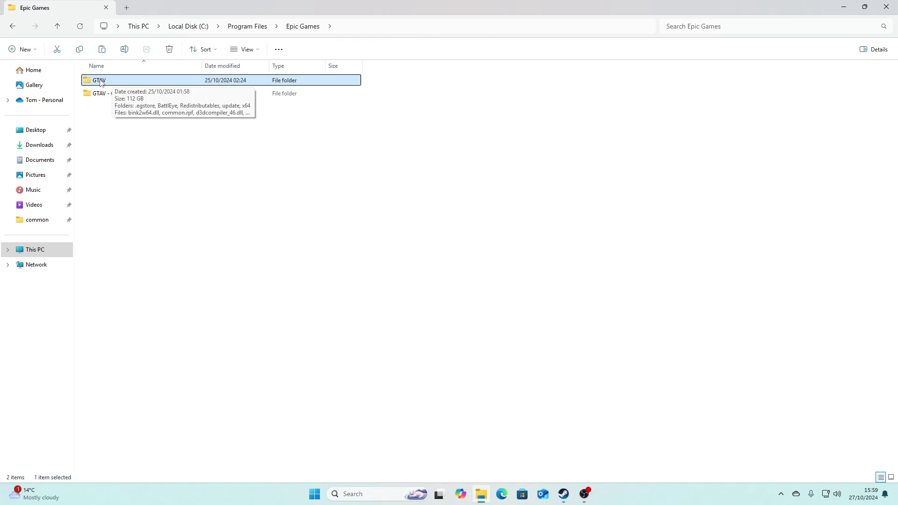
click(100, 95)
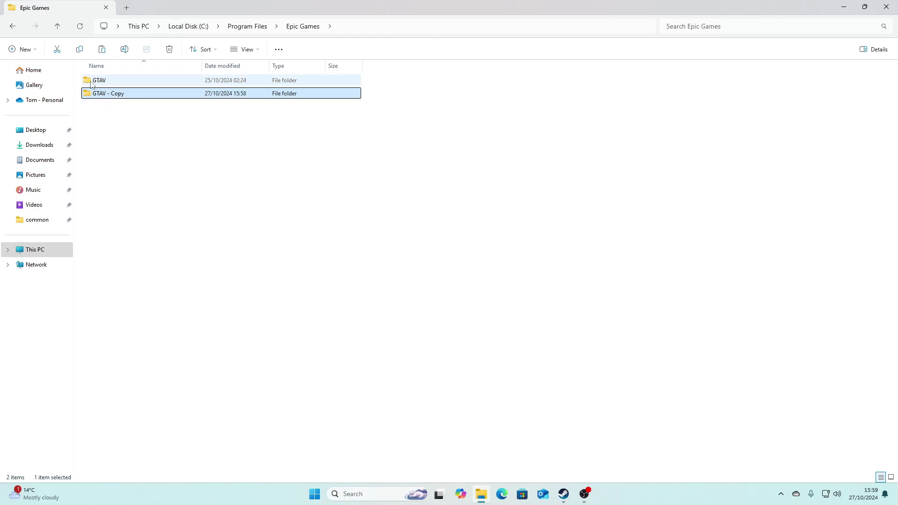
mouse_move(101, 83)
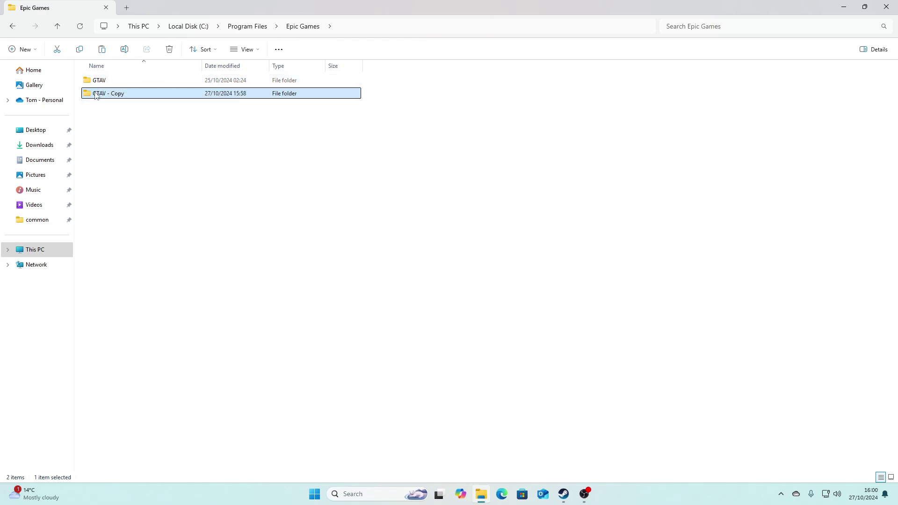
click(159, 110)
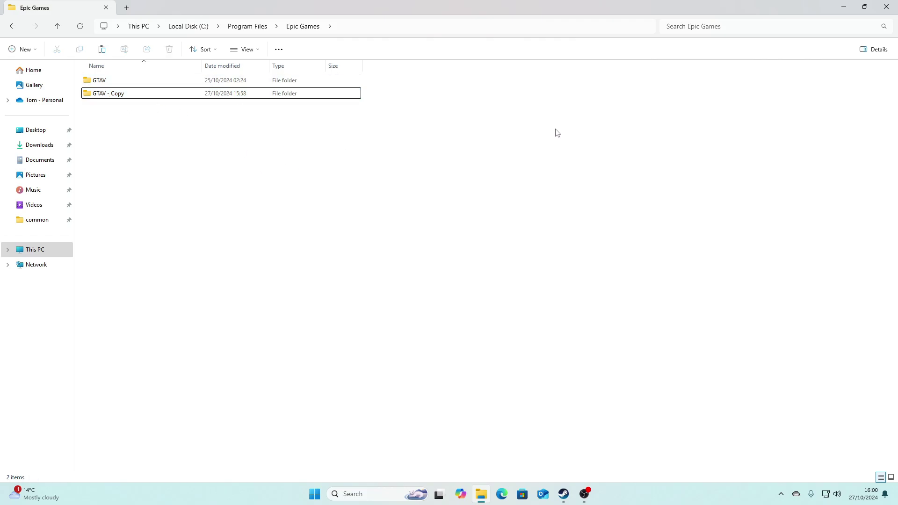
click(886, 7)
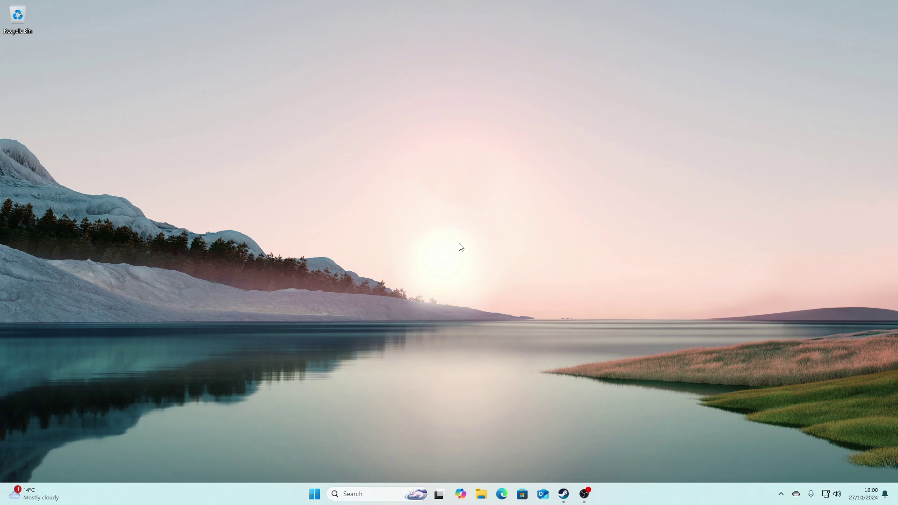